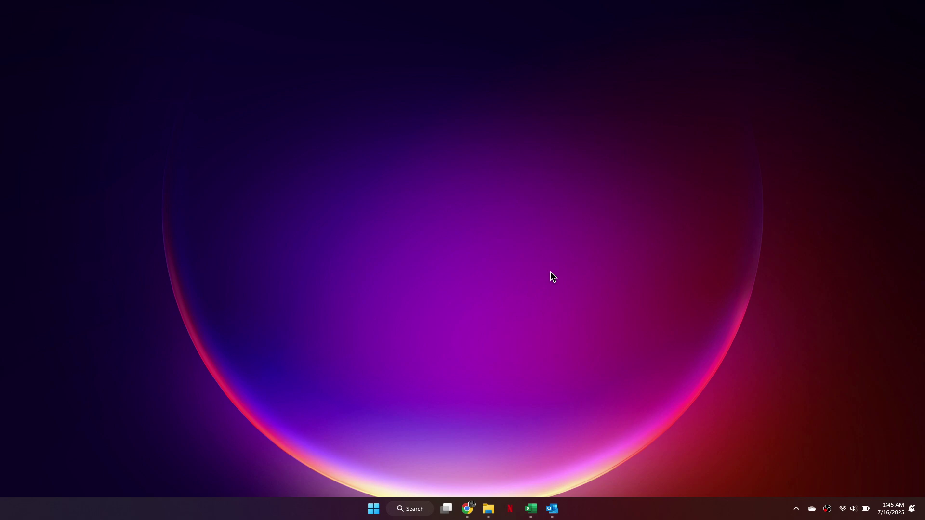
click(469, 509)
click(521, 456)
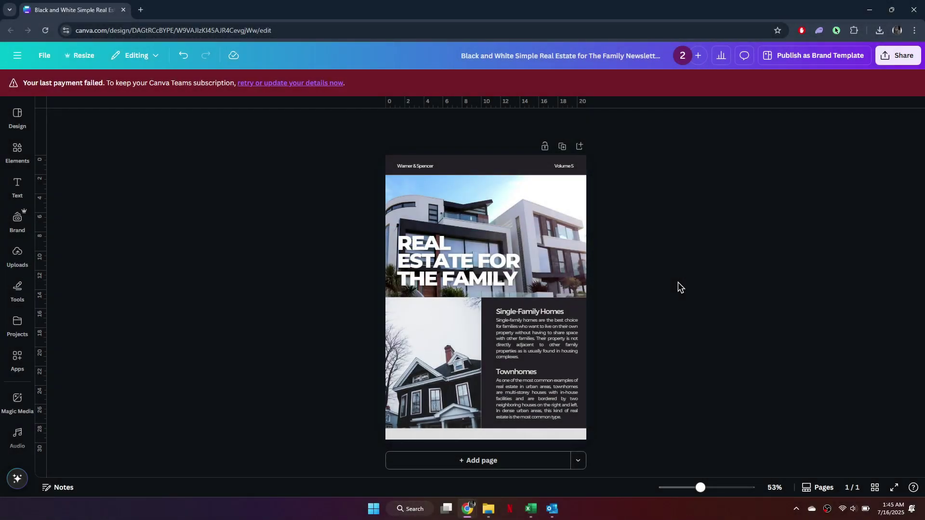
click(442, 273)
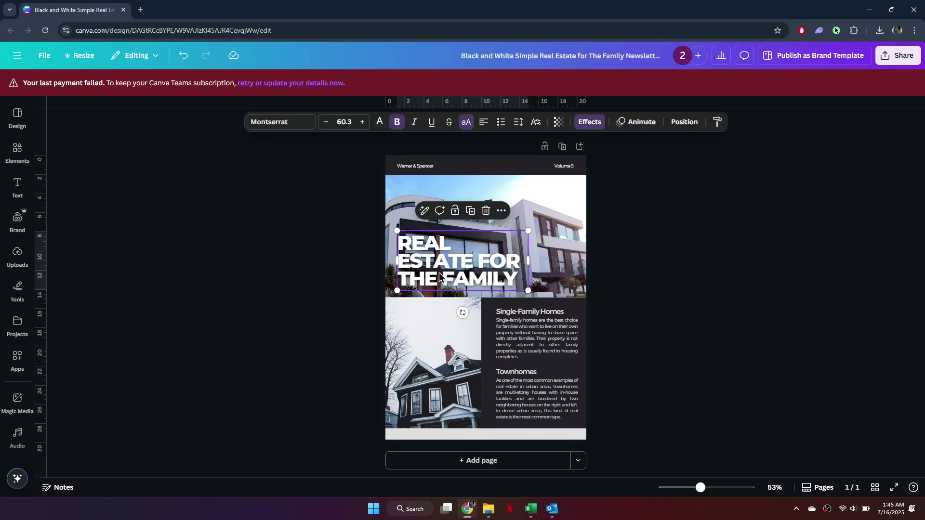
right_click(443, 273)
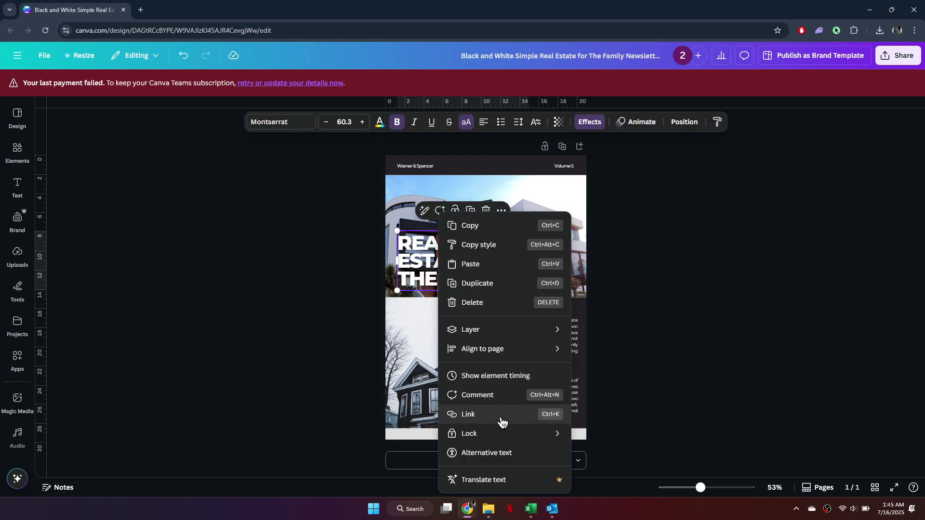
click(469, 414)
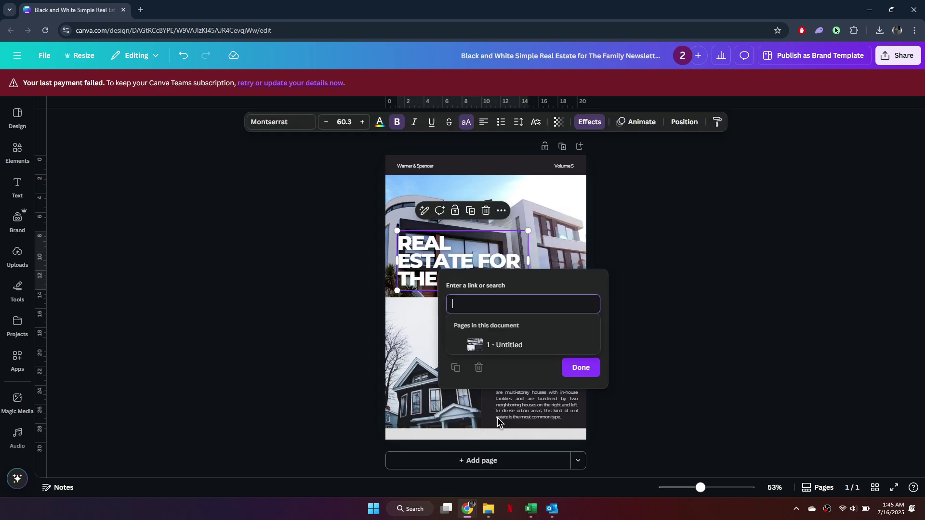
click(732, 351)
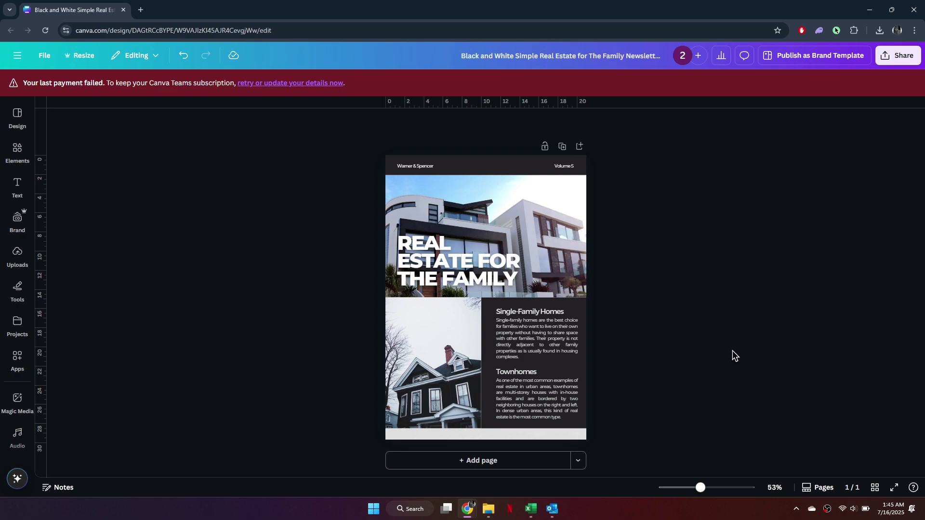
- Export the real estate newsletter design from Canva with PNG as the file type
click(889, 55)
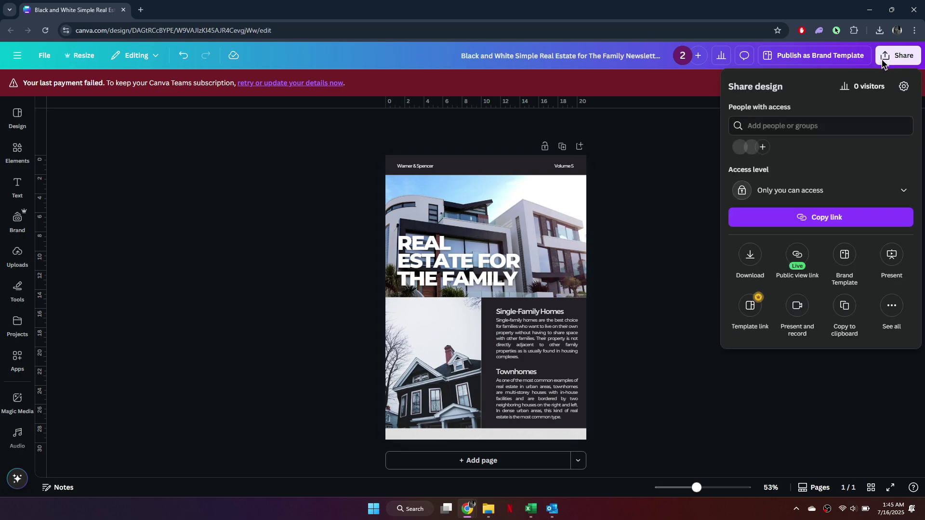
click(750, 255)
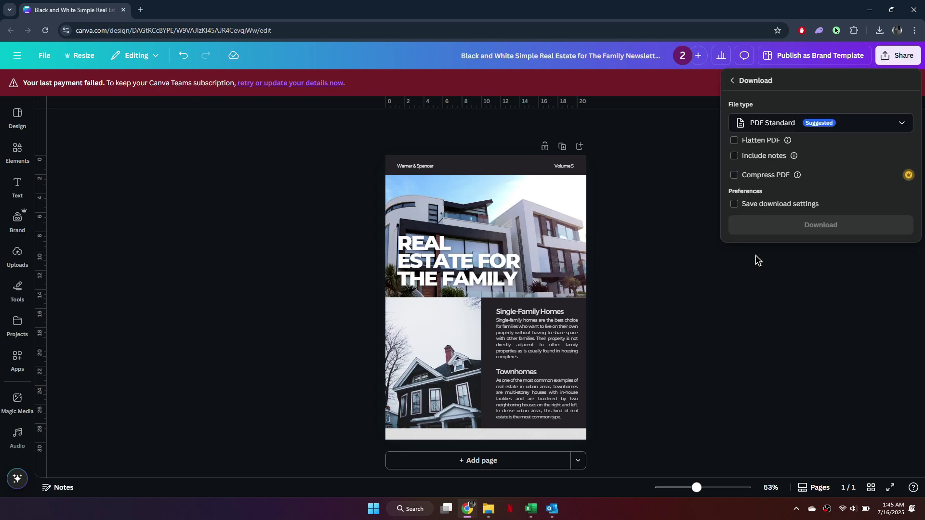
click(772, 123)
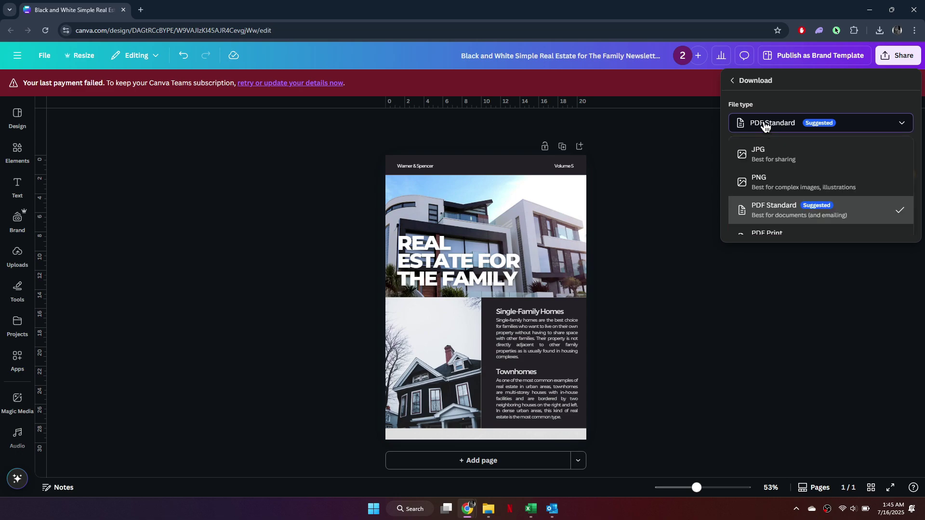
click(772, 186)
click(803, 273)
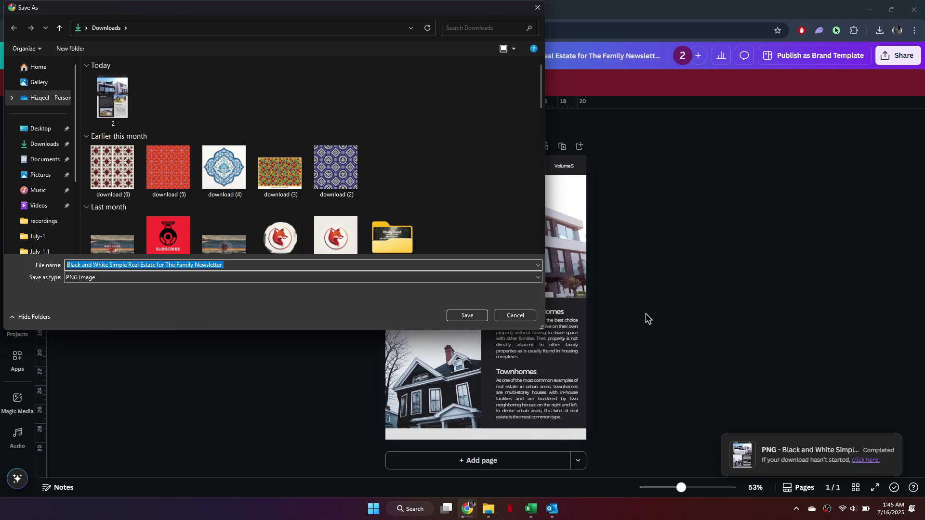
- Save the PNG to Downloads and copy the design's public view link
click(469, 314)
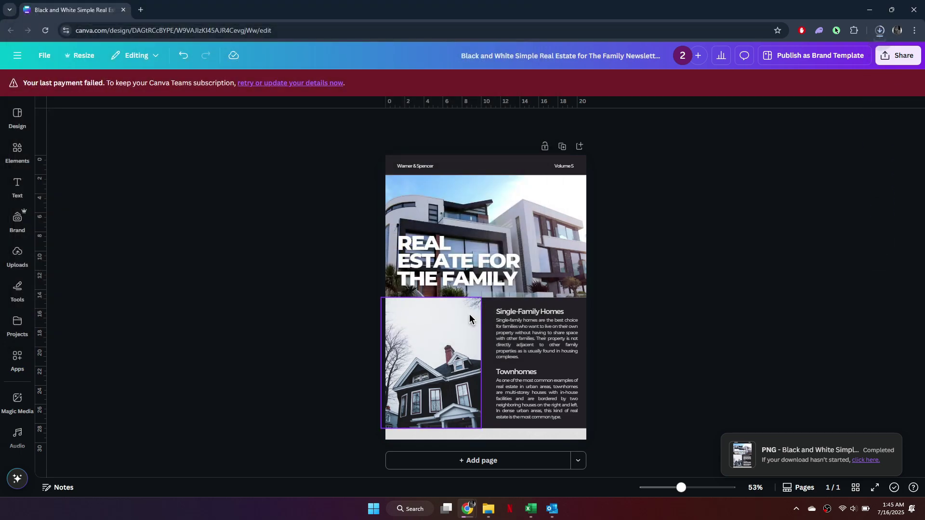
click(897, 55)
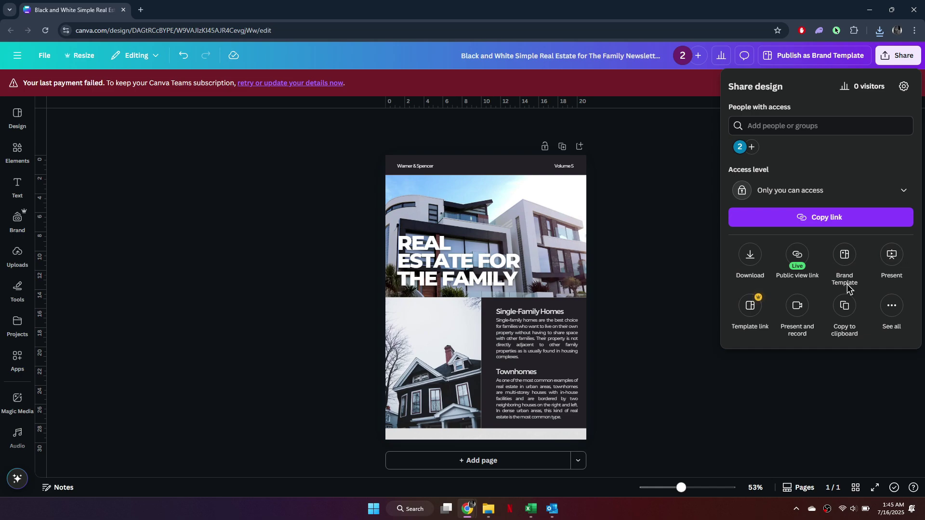
click(800, 268)
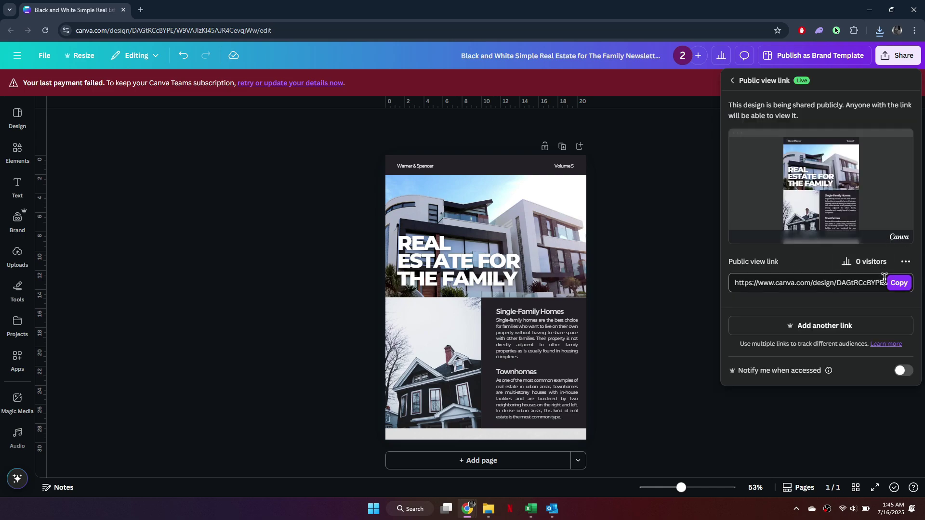
click(898, 283)
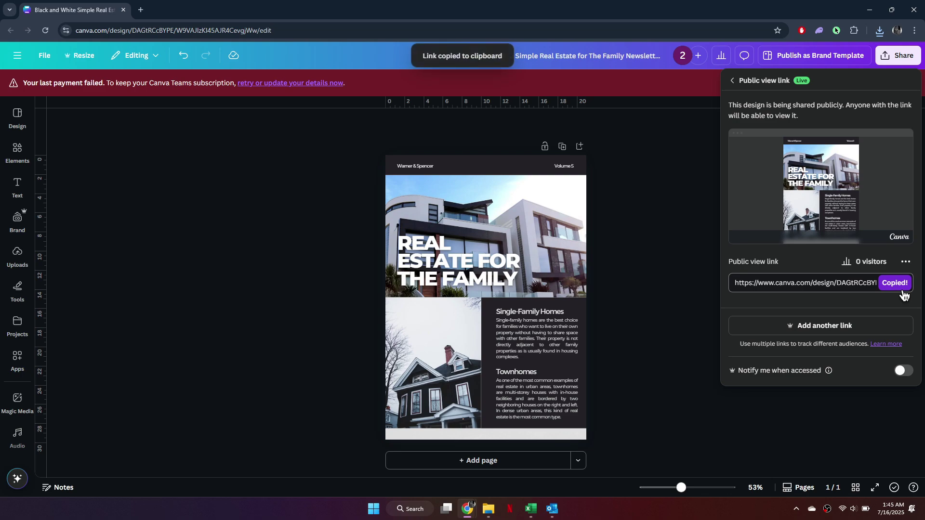
- Open a blank new email in Outlook with the cursor in the body
click(552, 509)
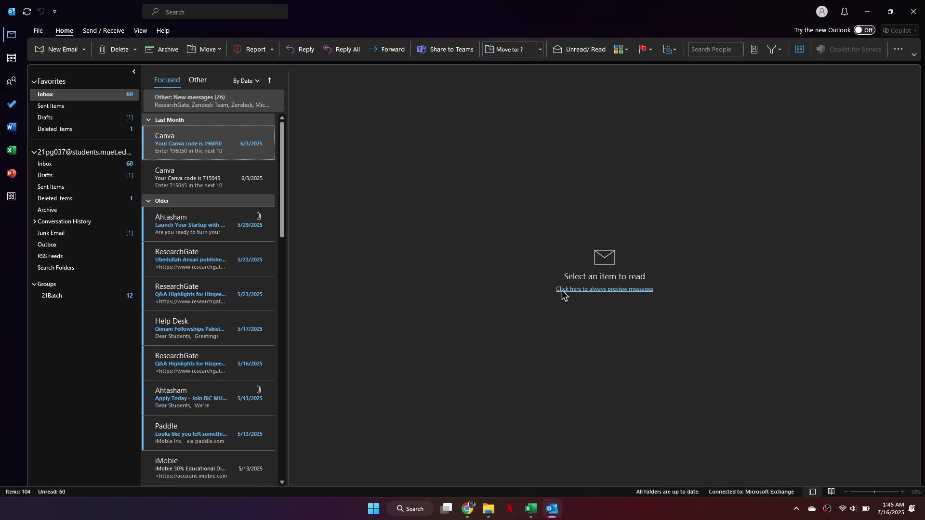
click(63, 49)
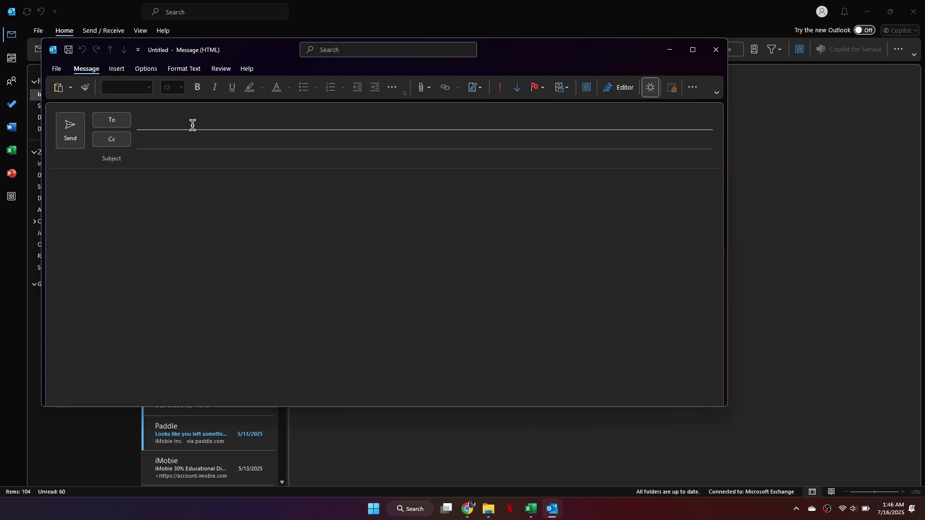
click(151, 185)
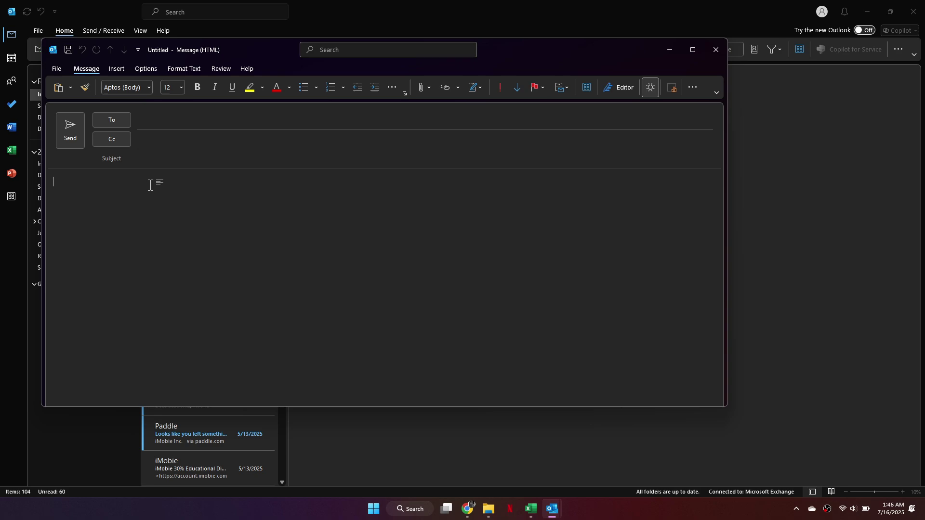
- Attach the newsletter PNG from Downloads to the Outlook message
click(429, 88)
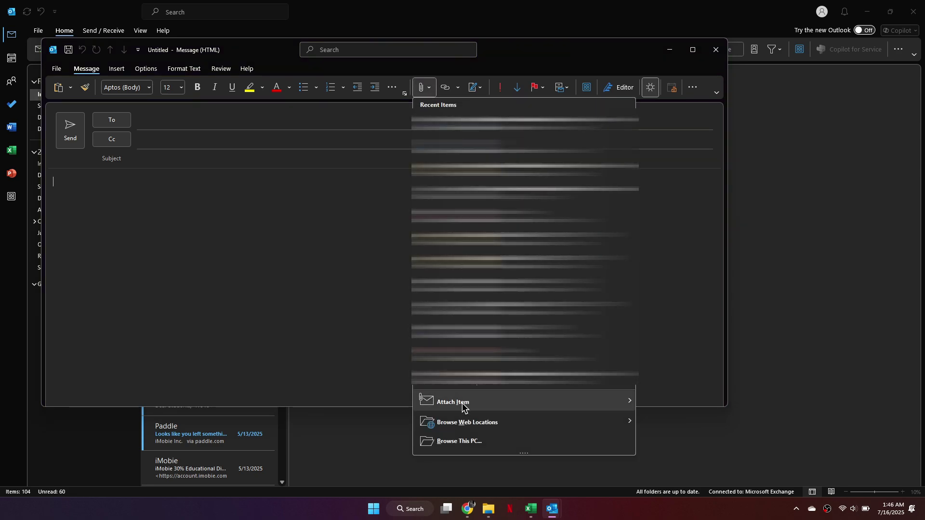
click(460, 441)
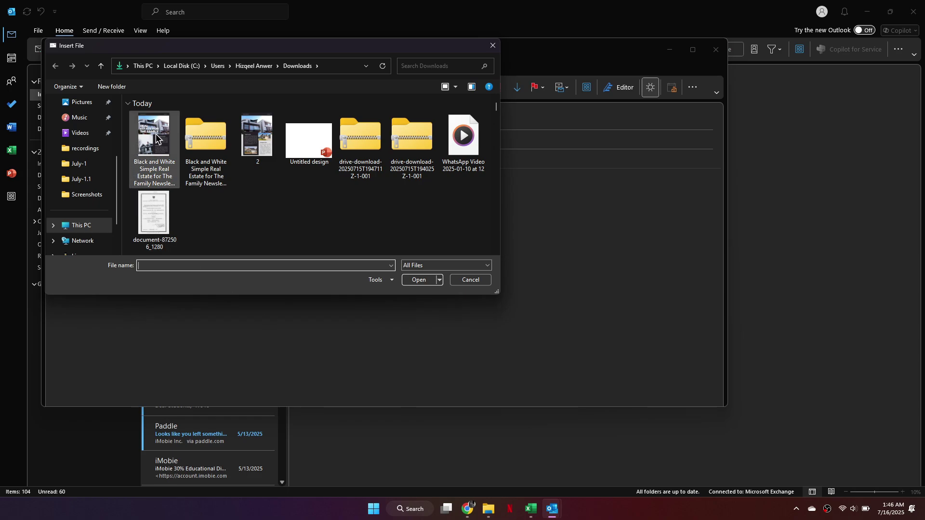
click(157, 137)
double_click(157, 137)
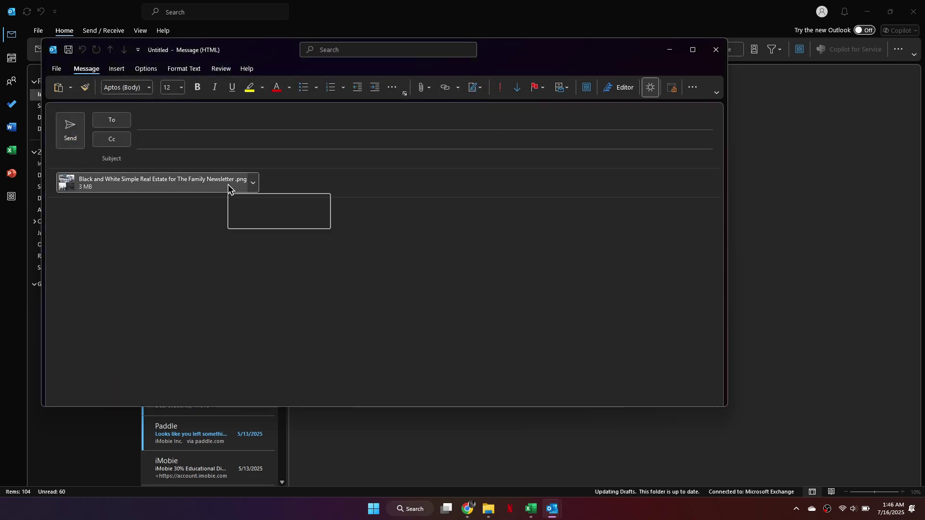
text(click)
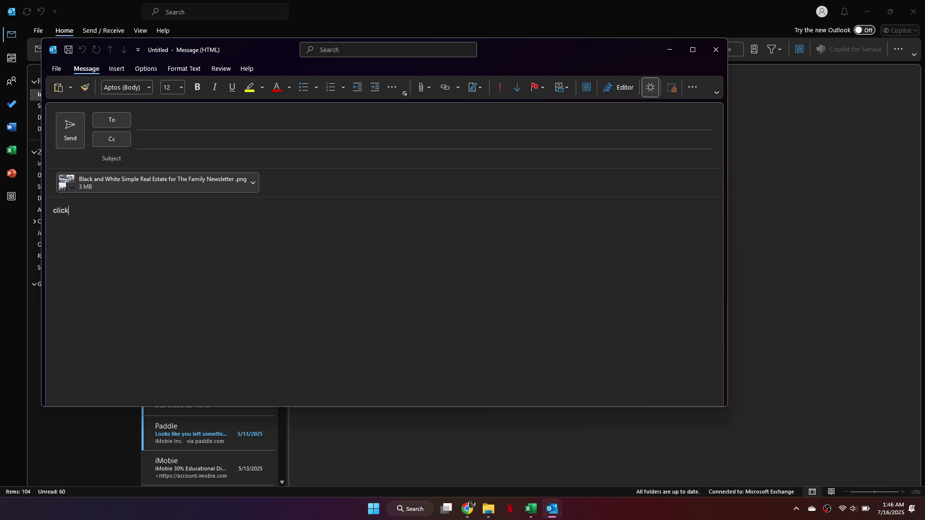
- Link the word 'click' in the body to the pasted Canva public view URL
double_click(63, 211)
right_click(62, 215)
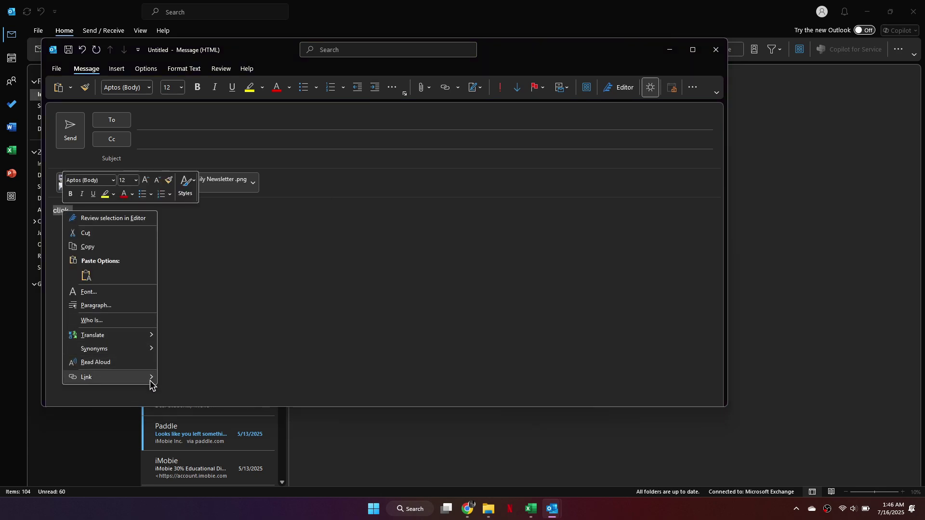
mouse_move(109, 377)
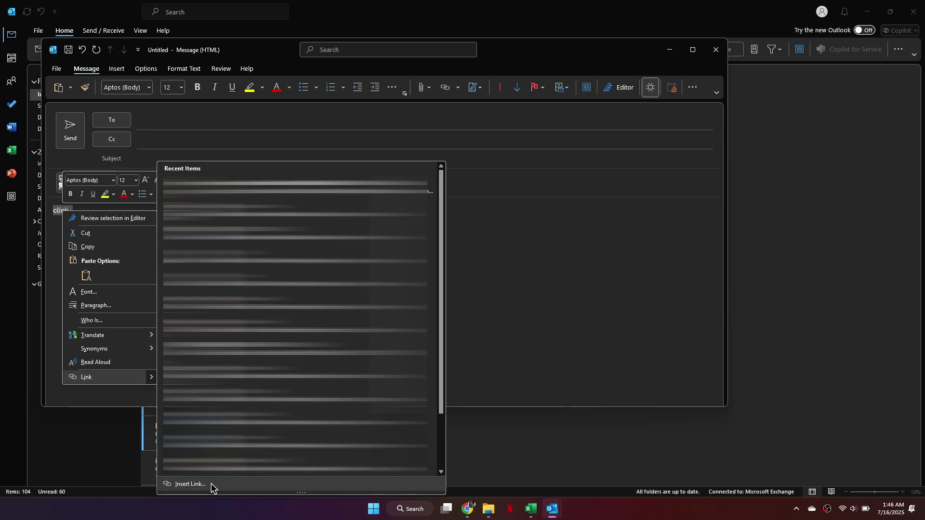
click(213, 484)
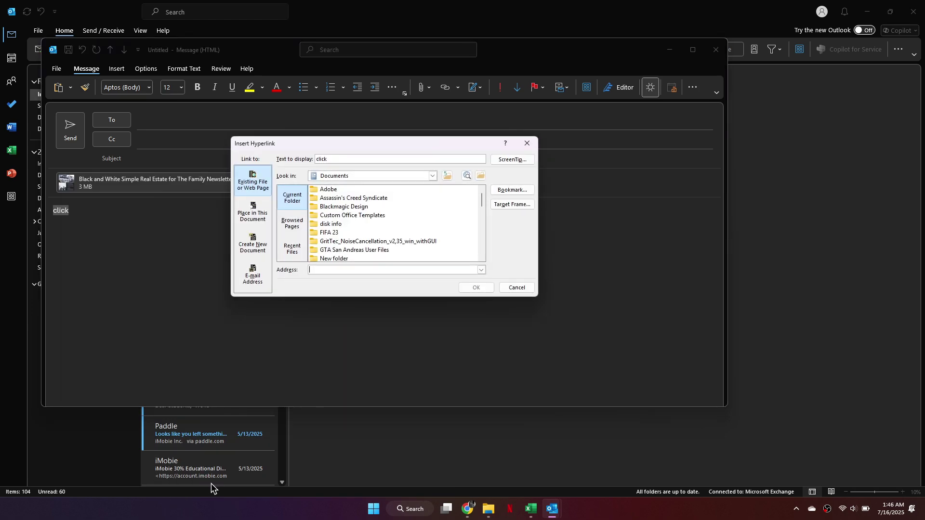
click(338, 269)
key(ctrl+v)
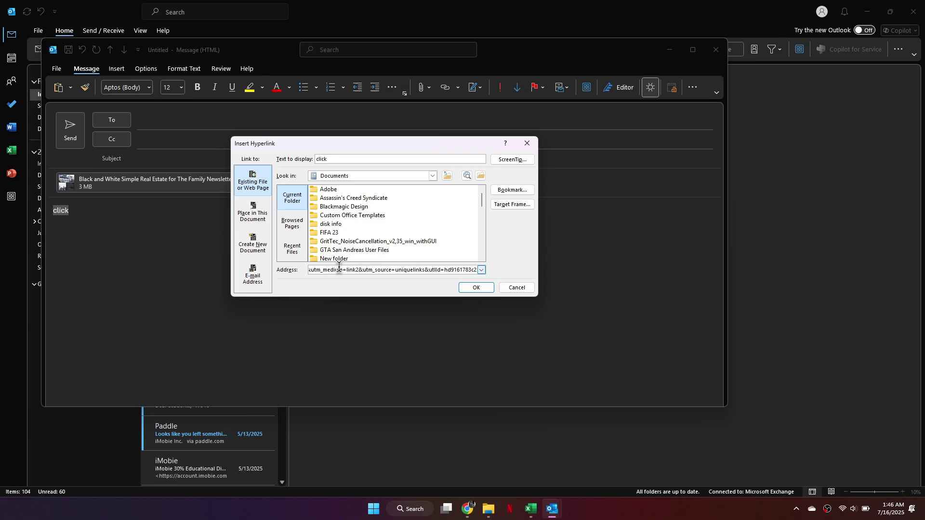
click(476, 287)
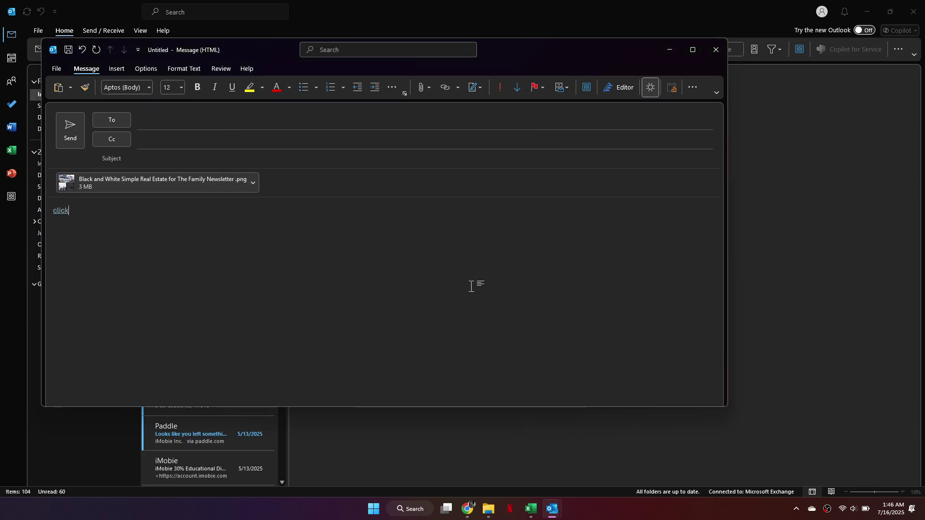